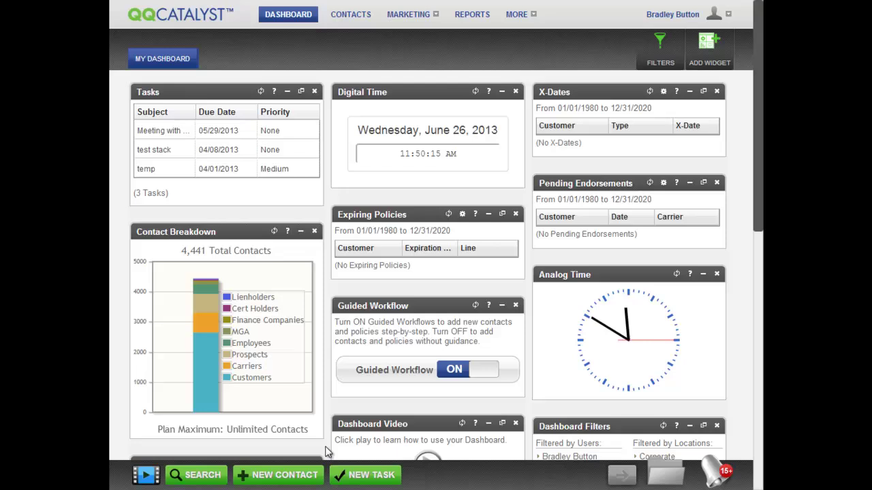
Start a new contact from the dashboard's NEW CONTACT button.
click(304, 479)
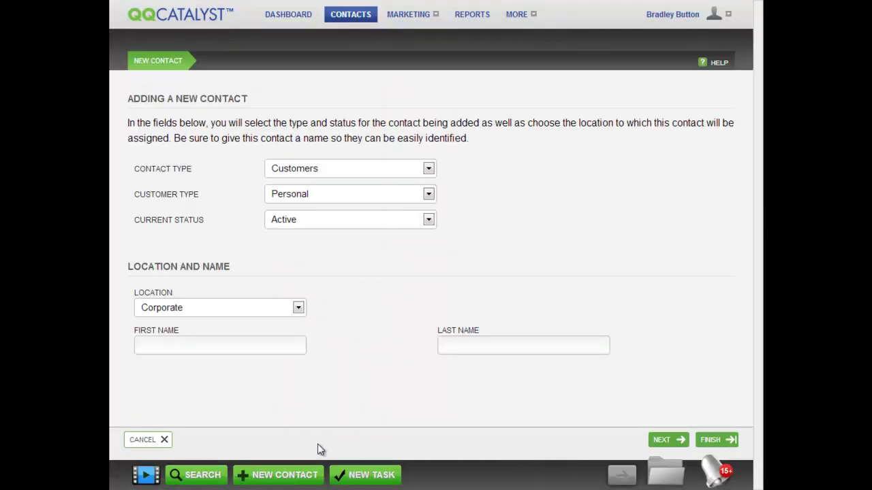
Set the contact as an Active Personal Customer at the Corporate location.
click(429, 169)
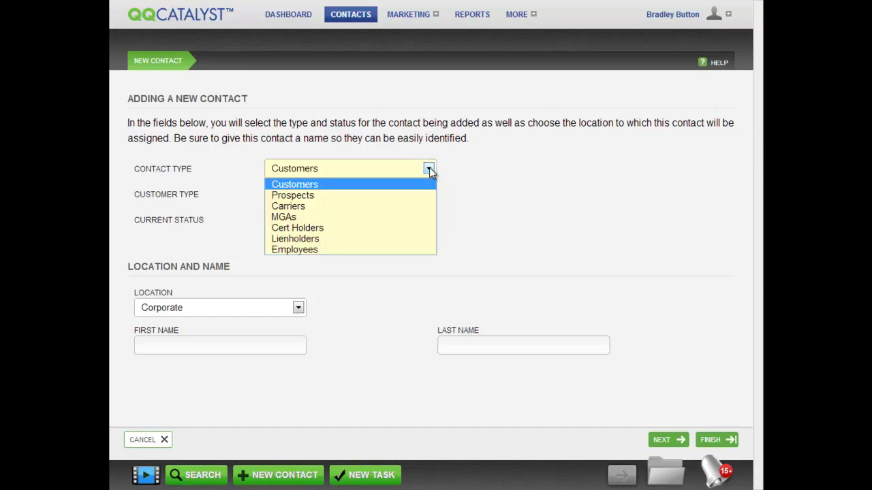
click(422, 184)
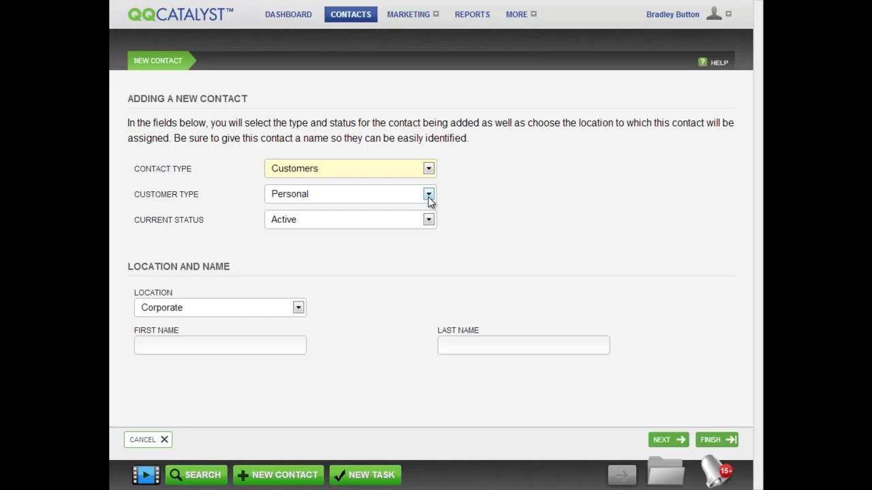
click(428, 195)
click(408, 212)
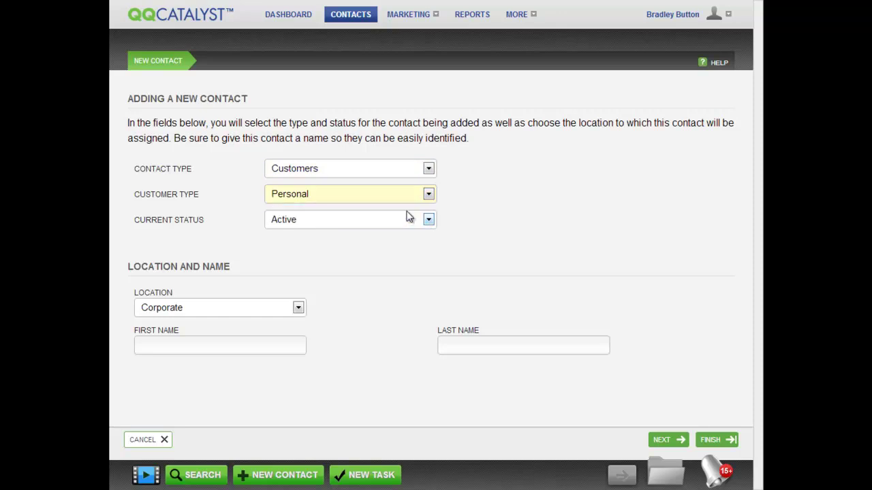
click(428, 220)
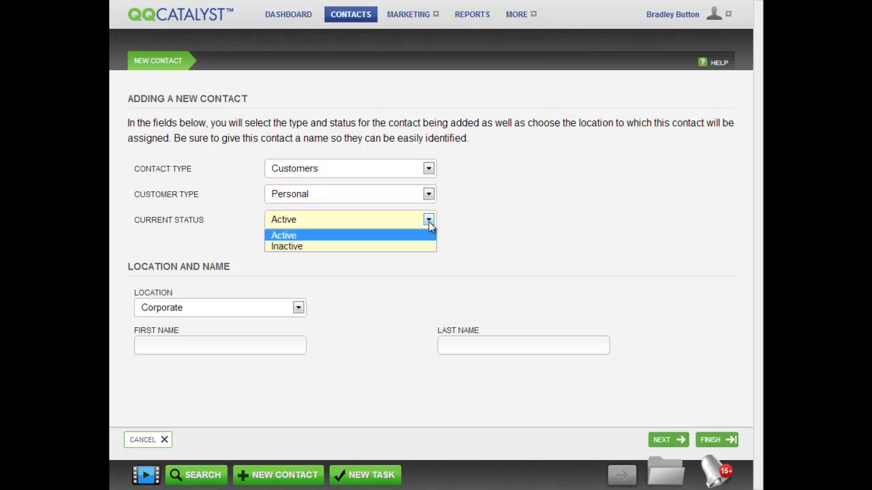
click(419, 236)
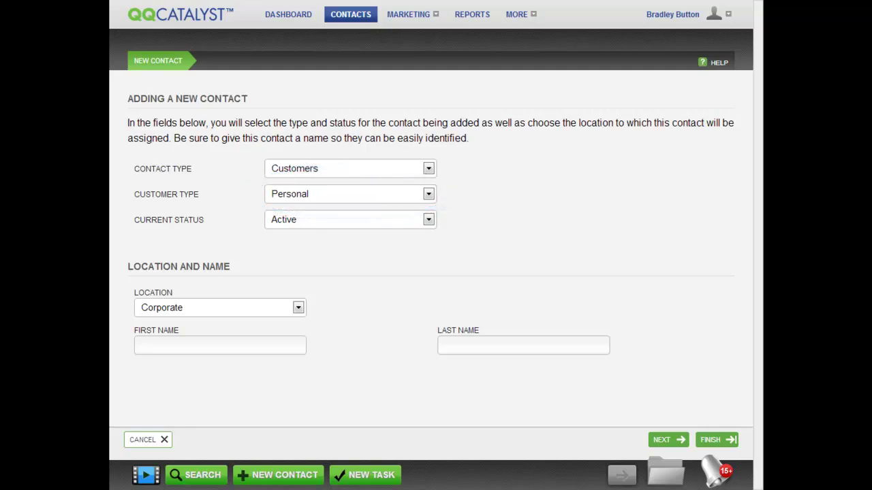
click(300, 309)
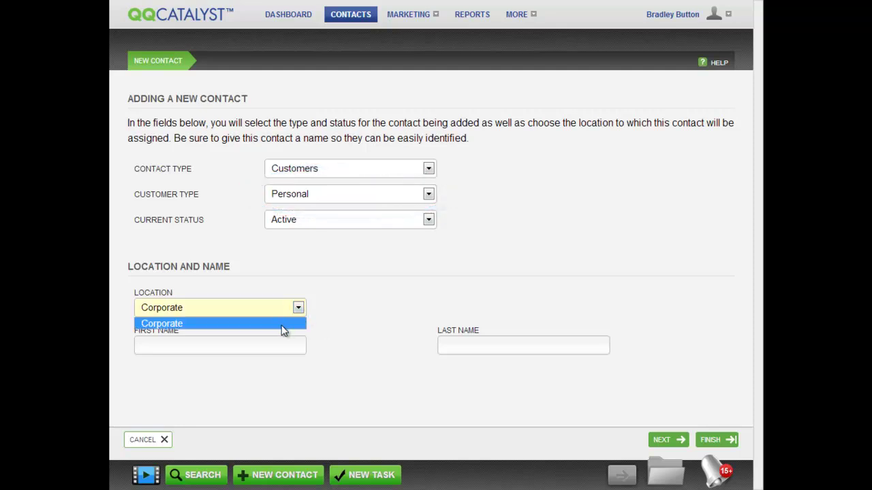
click(284, 325)
Enter the customer's first and last name and continue to the next page.
key(Tab)
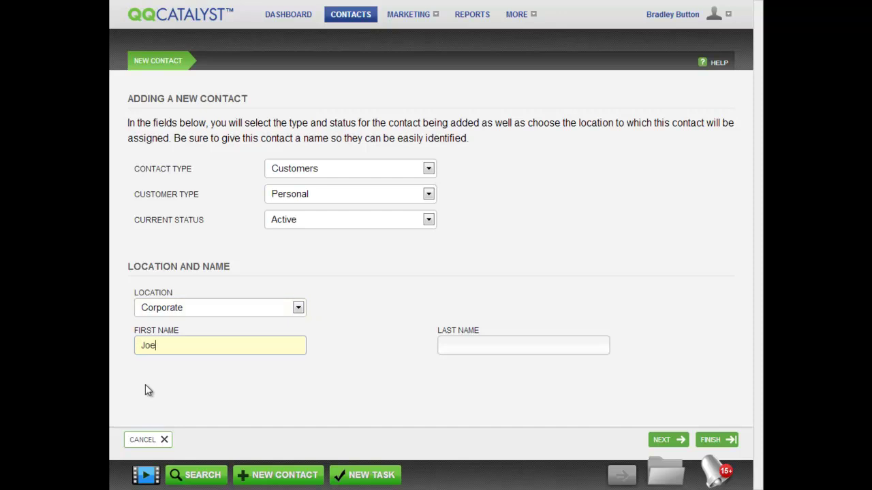
key(Tab)
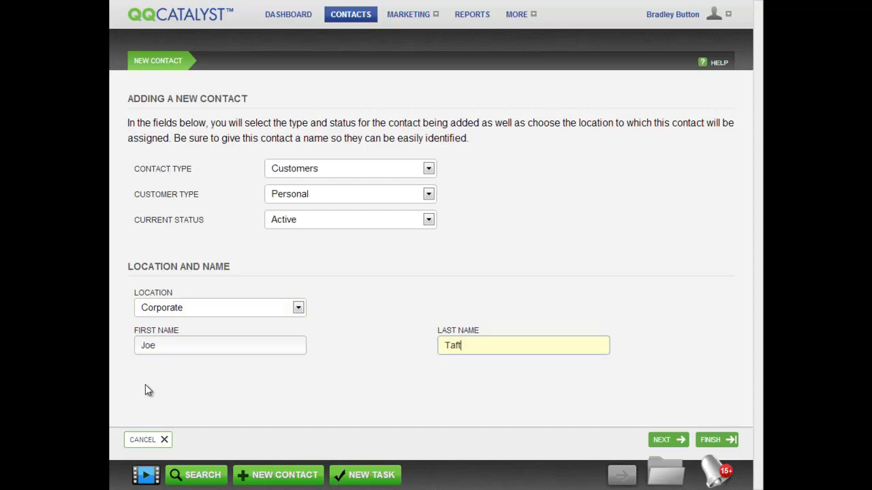
click(661, 439)
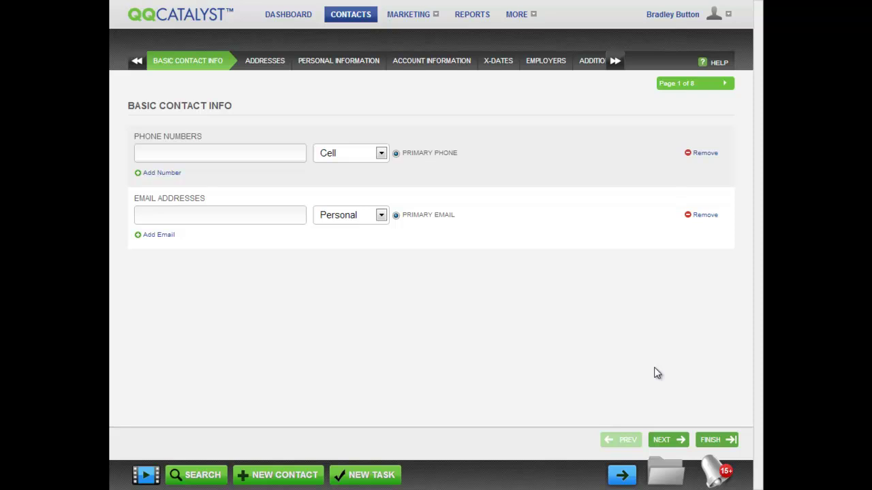
Enter the customer's three cell phone numbers.
key(Tab)
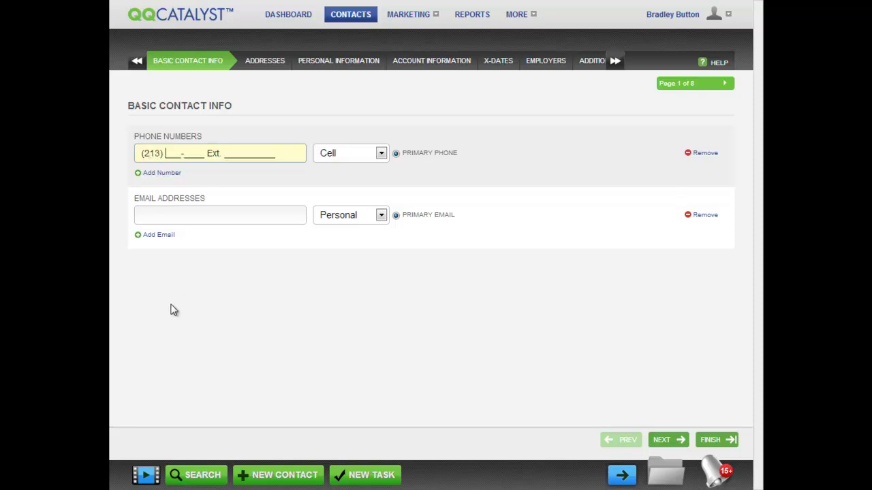
click(145, 174)
click(145, 175)
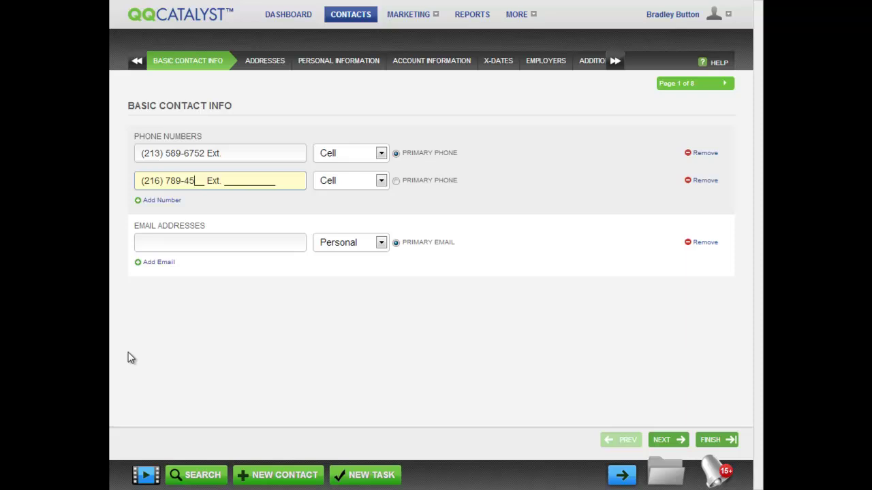
key(Return)
Enter the customer's three personal e-mail addresses.
key(Tab)
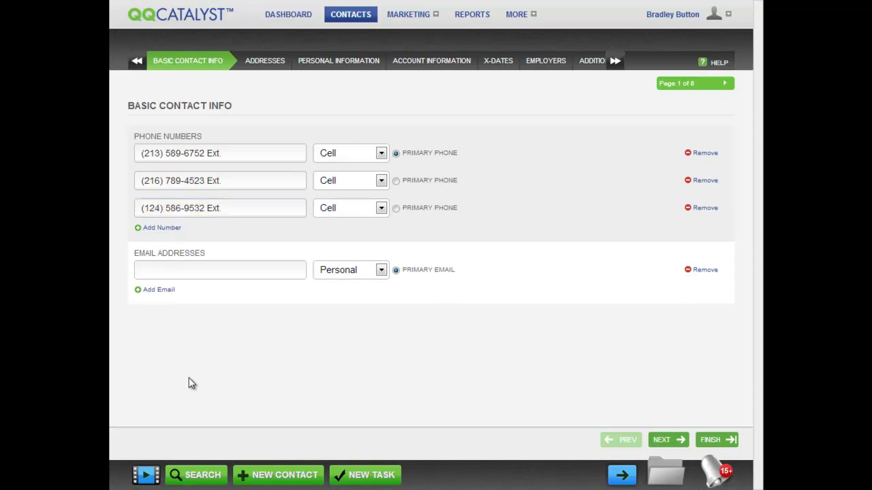
click(162, 290)
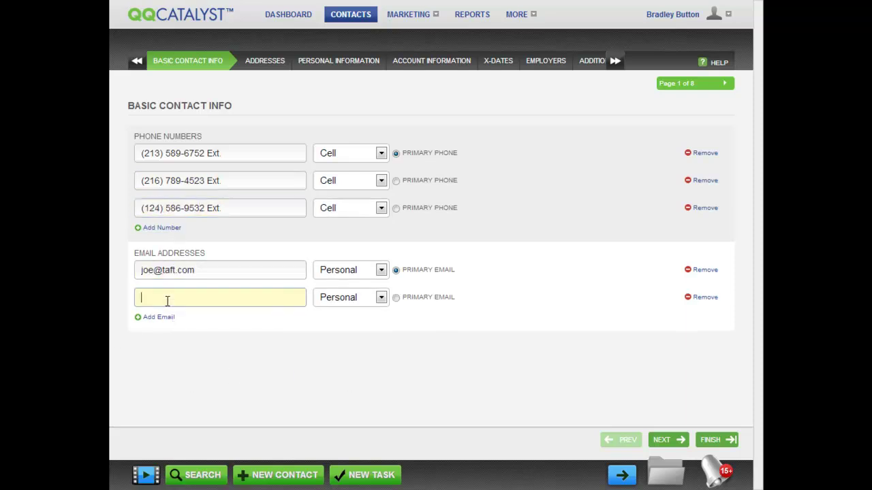
click(168, 318)
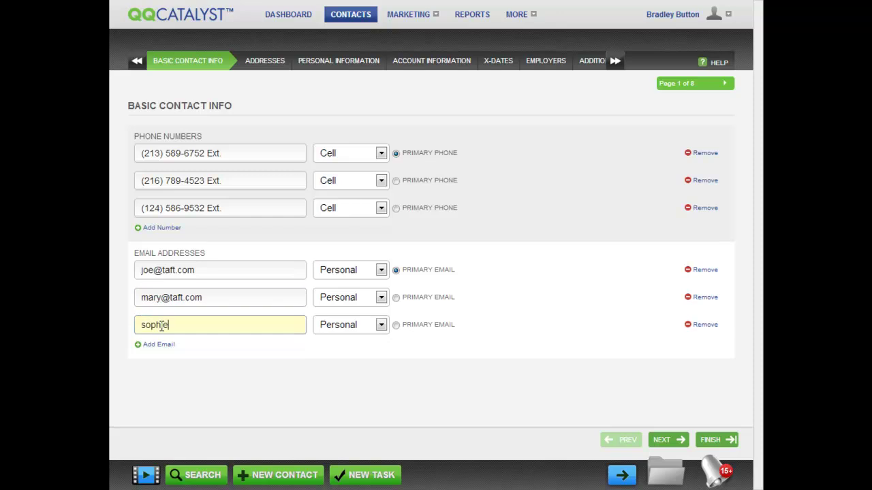
click(287, 95)
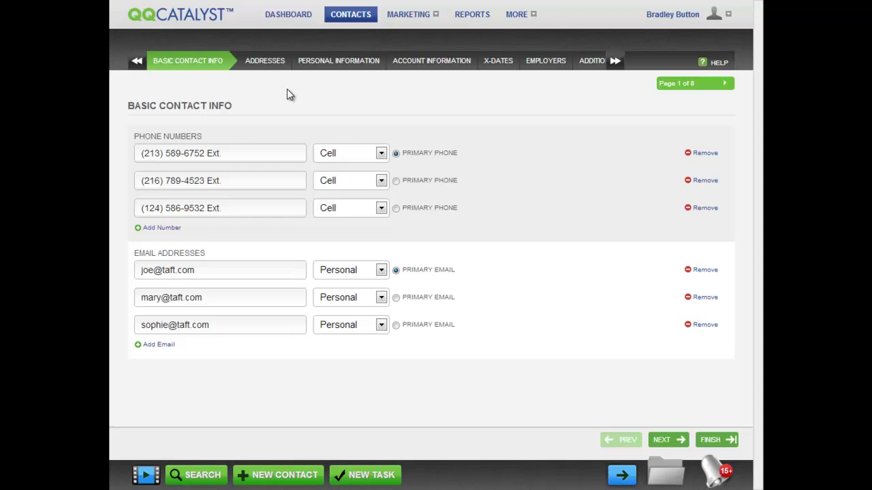
Move between the Personal Information, Account Information and Basic Contact Info pages.
click(336, 61)
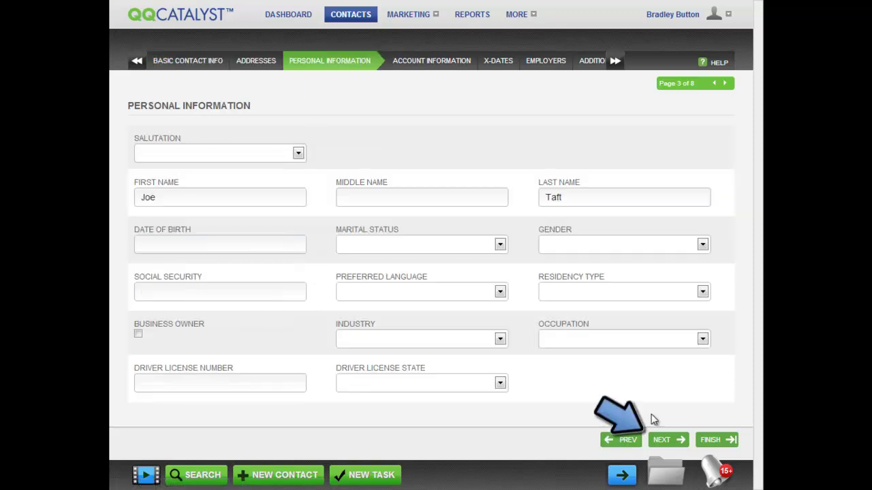
click(671, 441)
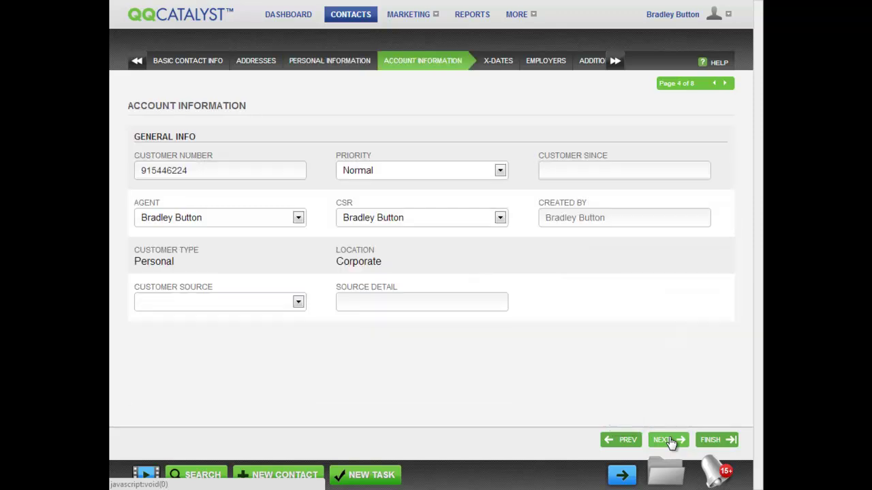
click(626, 442)
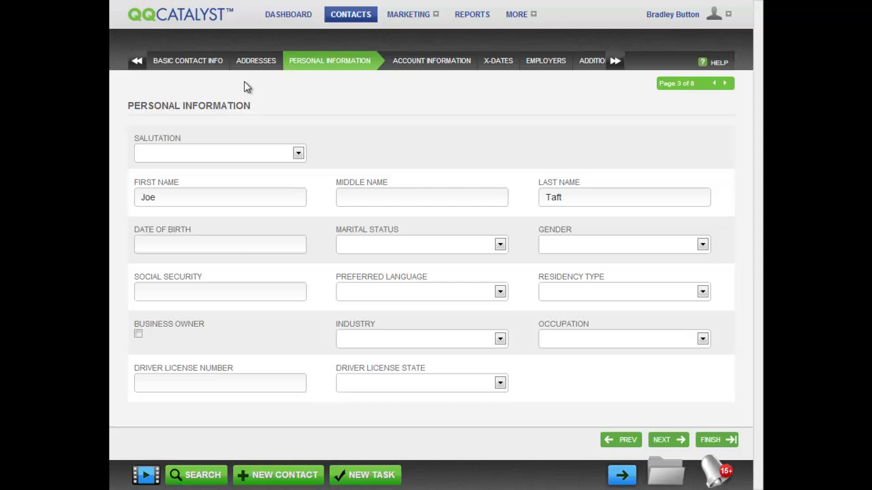
click(195, 67)
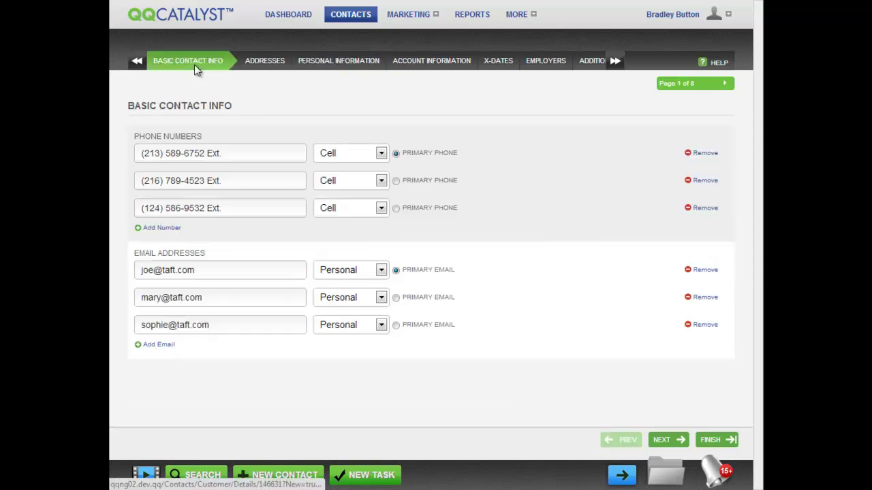
Browse the form's later and earlier pages using the tab strip and pager arrows.
click(434, 69)
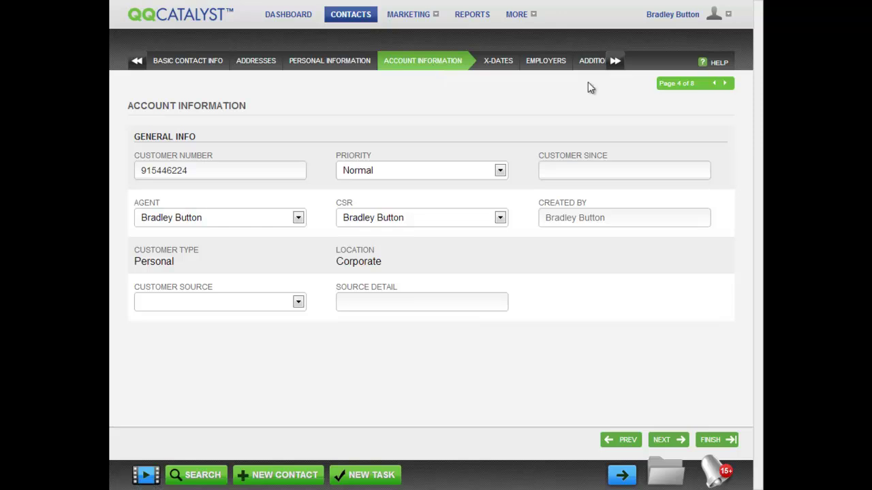
click(615, 67)
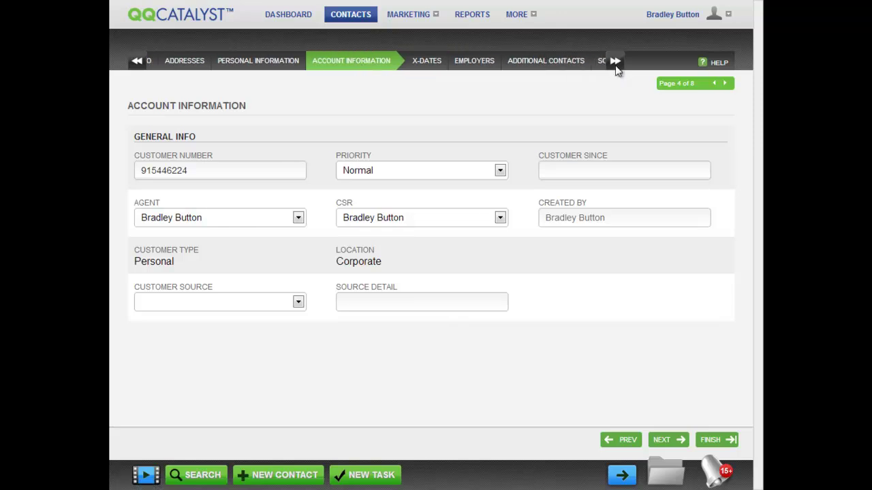
click(138, 68)
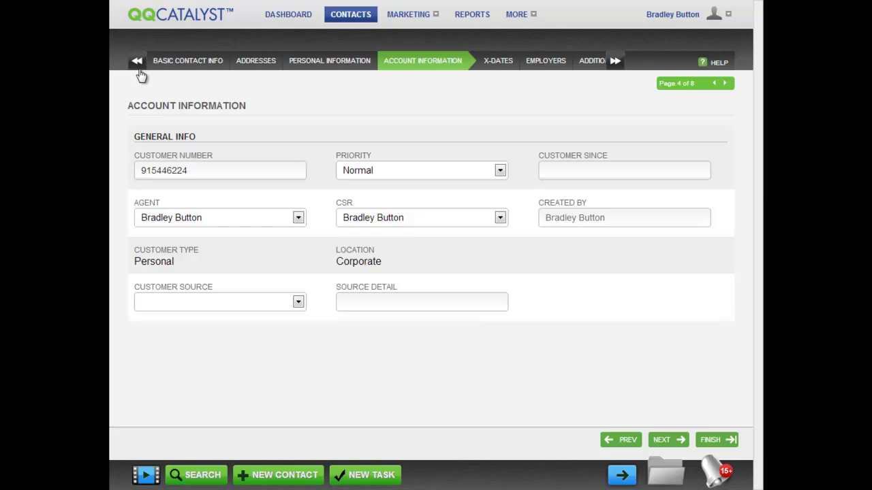
click(714, 84)
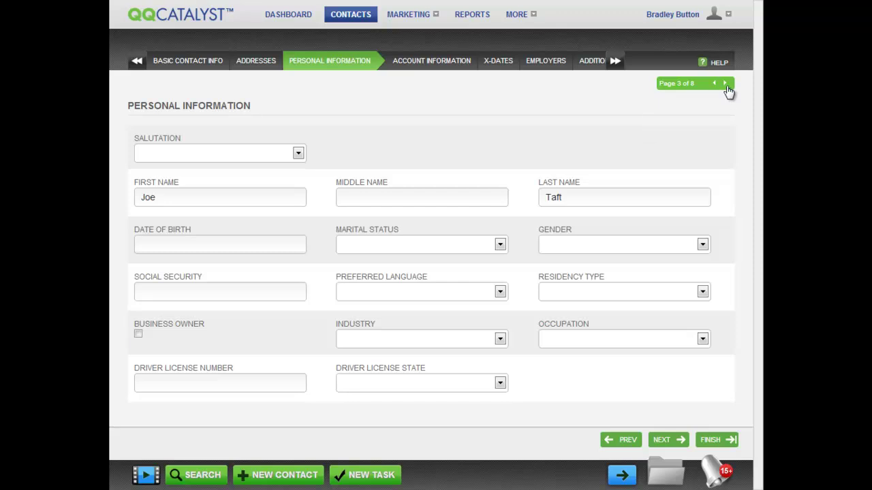
click(725, 84)
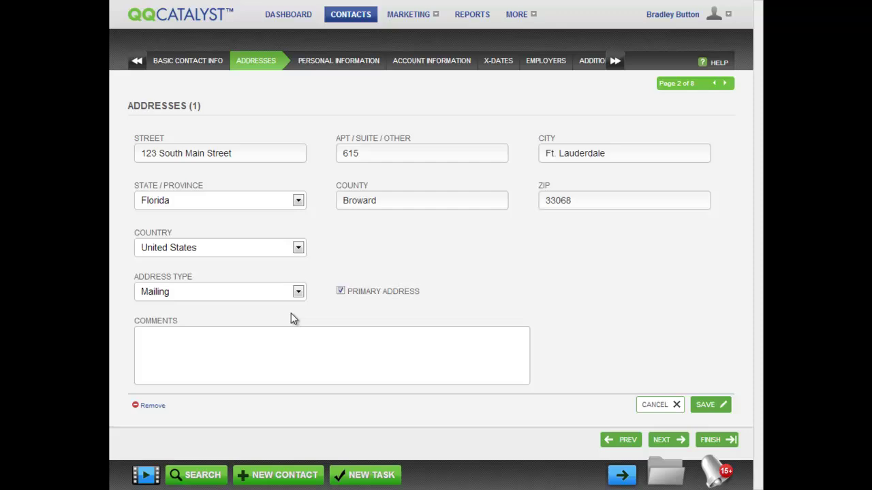
Save the address with the Mailing address type.
click(298, 292)
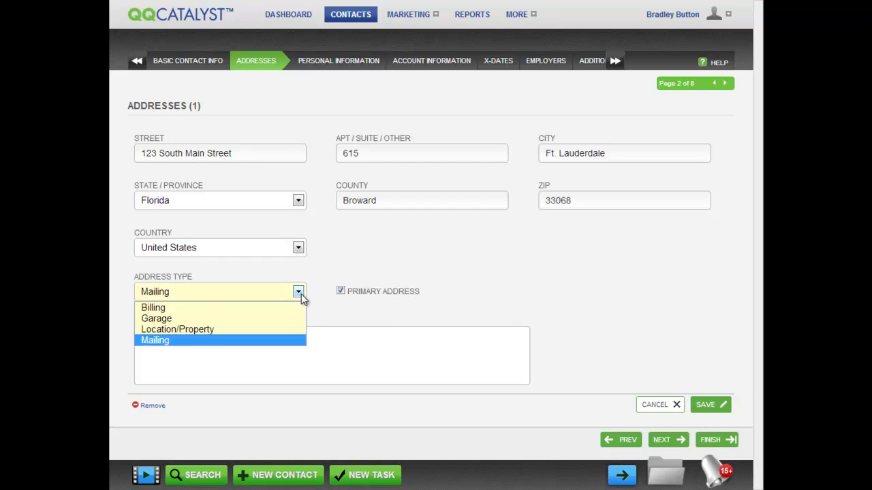
click(298, 292)
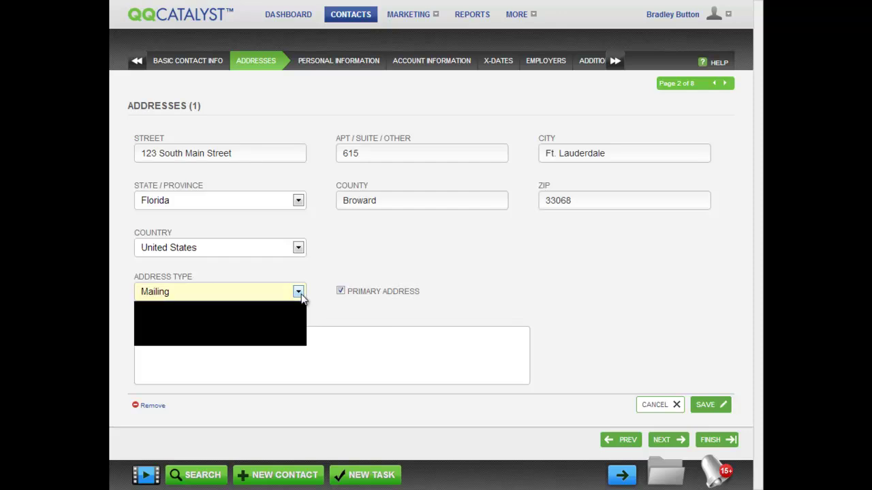
click(708, 405)
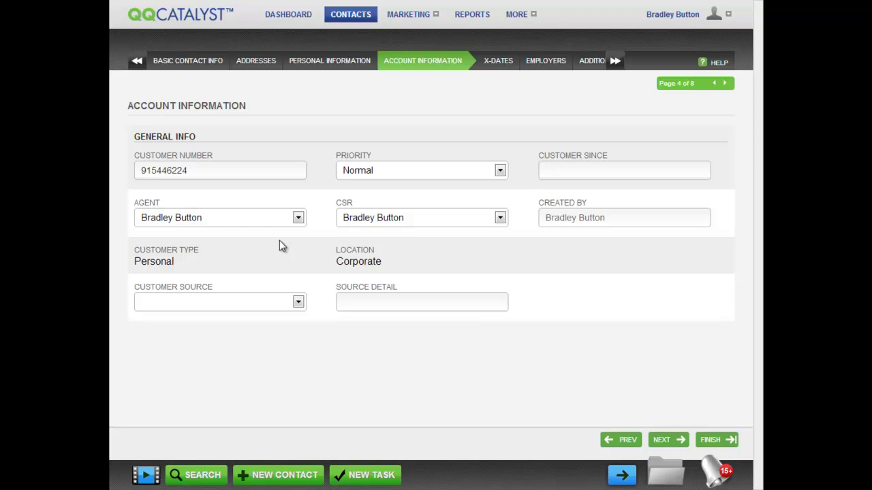
Keep the current user as Agent and CSR, and set Customer Source to Billboard.
click(298, 219)
click(299, 219)
click(500, 219)
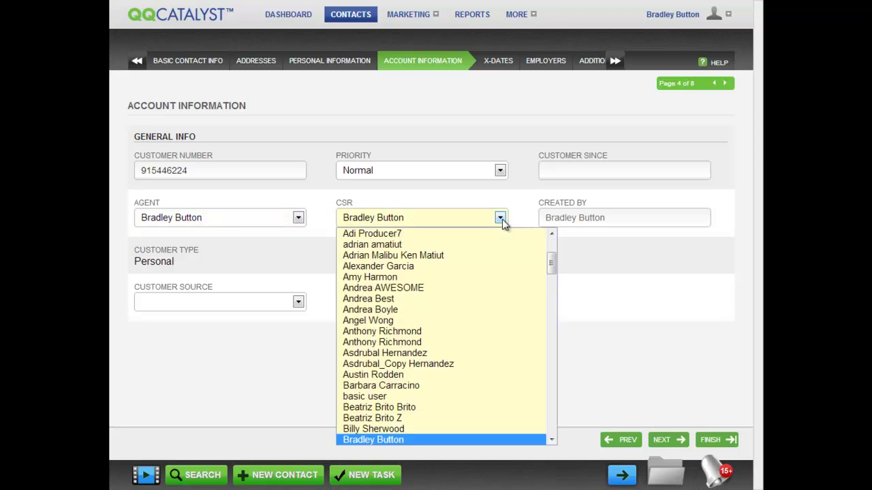
click(502, 220)
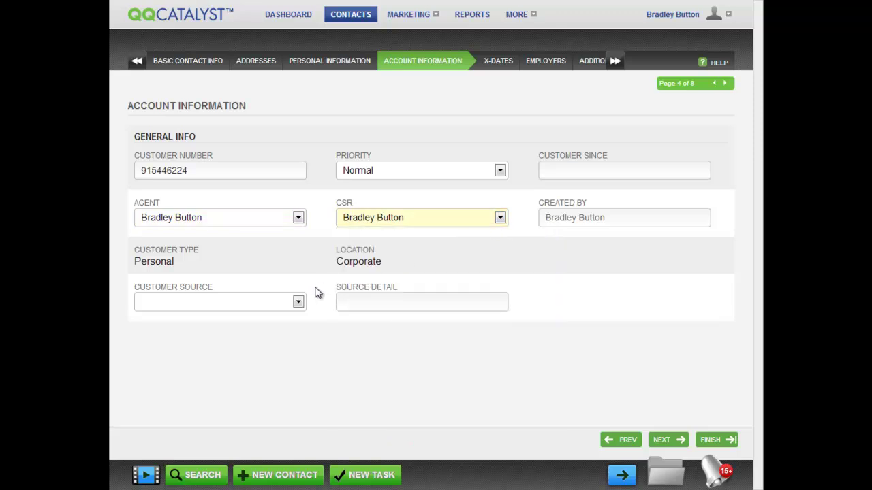
click(299, 303)
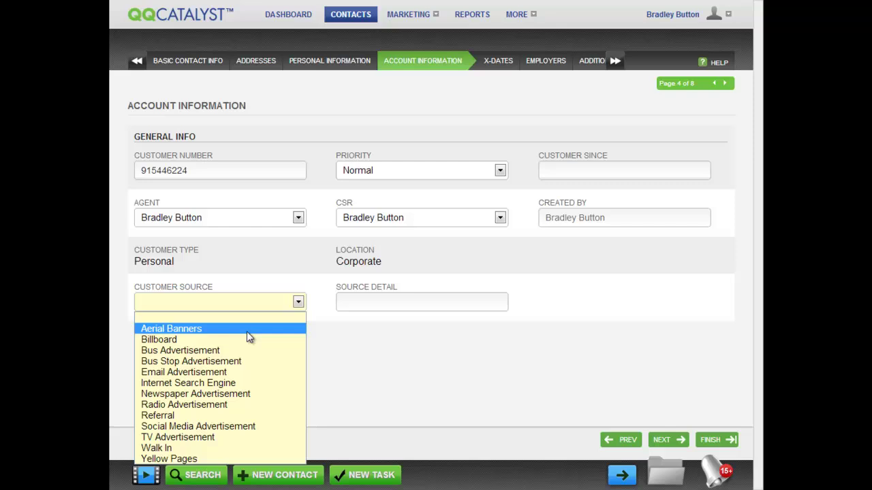
click(232, 340)
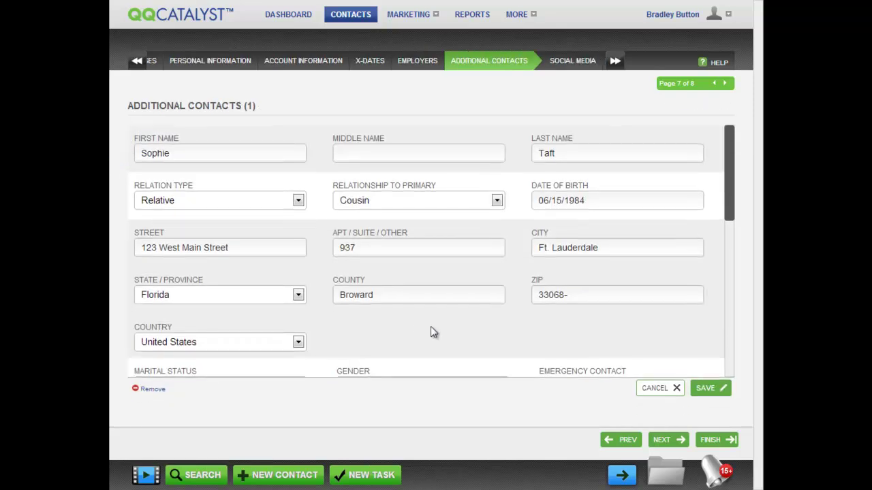
Remove the cousin entry from Additional Contacts and confirm with YES.
click(151, 389)
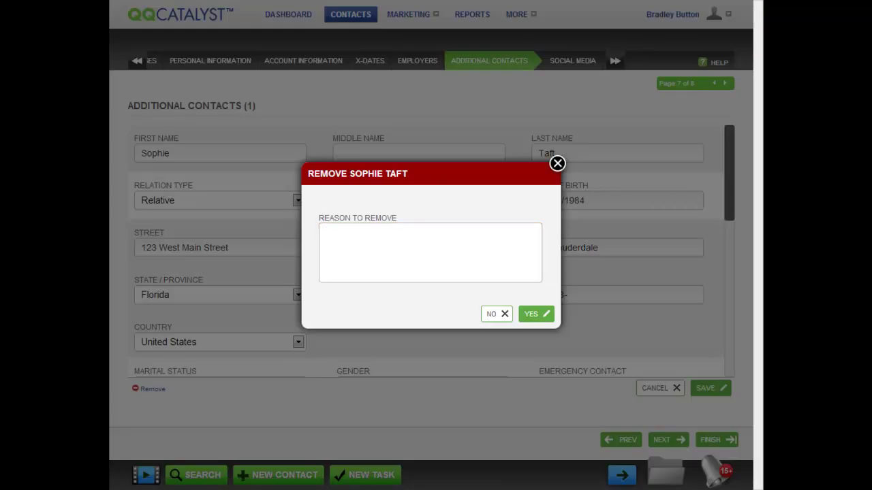
click(536, 314)
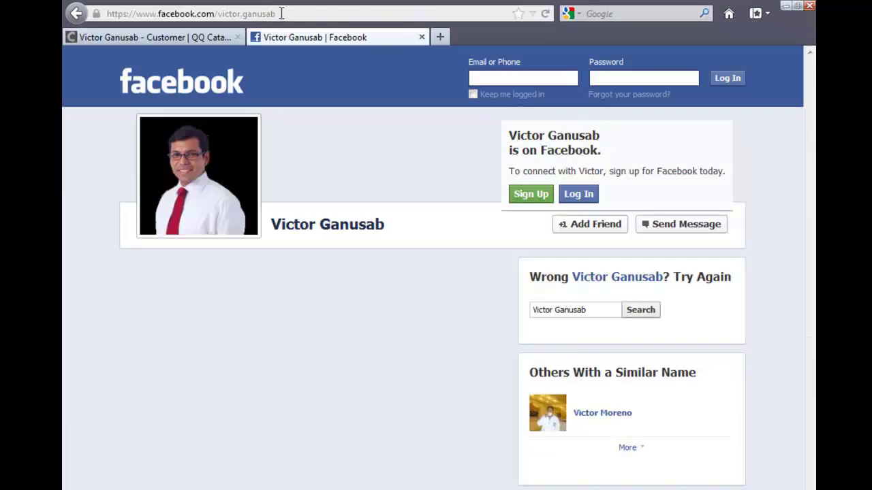
Copy the Facebook profile URL from the browser address bar.
drag(281, 14, 104, 19)
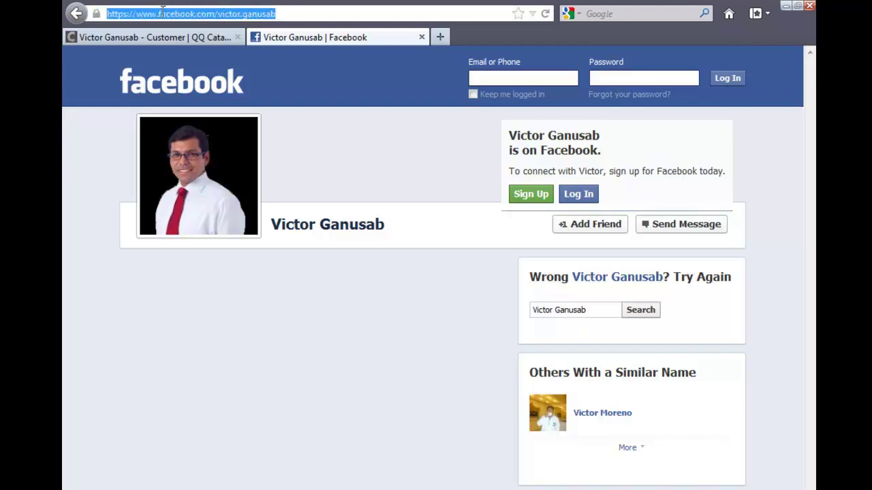
right_click(163, 13)
click(199, 61)
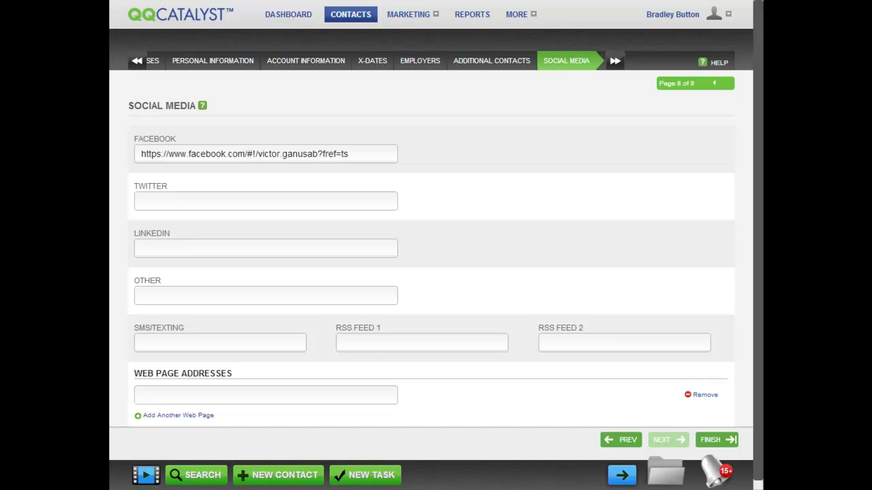
Finish the Social Media page to save the new customer record.
click(712, 440)
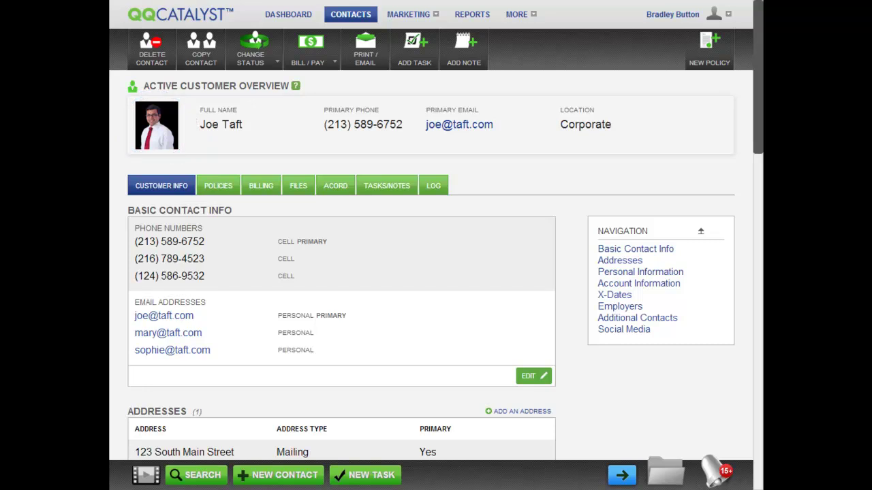
Search CONTACTS by the customer's last name and open the matching personal customer.
click(351, 15)
click(171, 115)
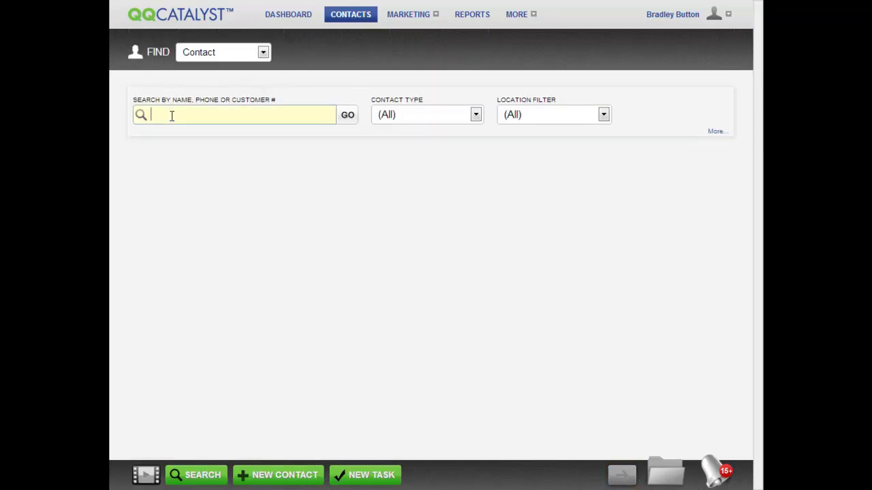
text(ta)
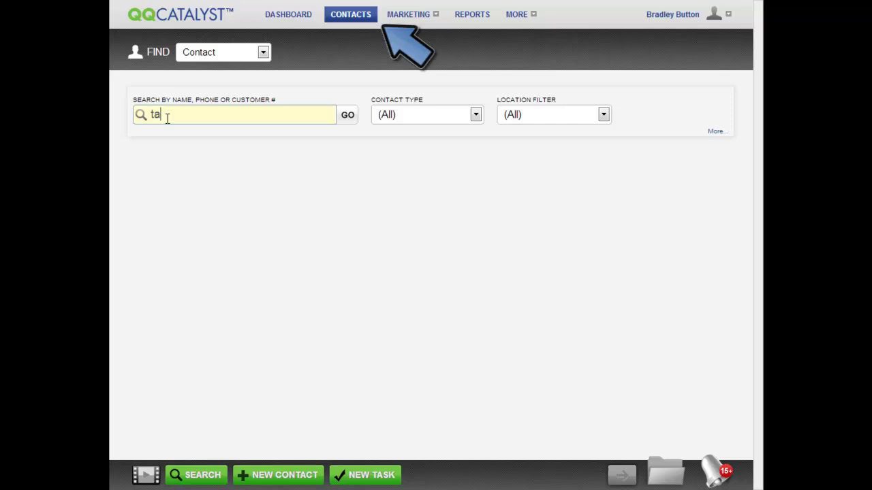
text(ft)
click(170, 157)
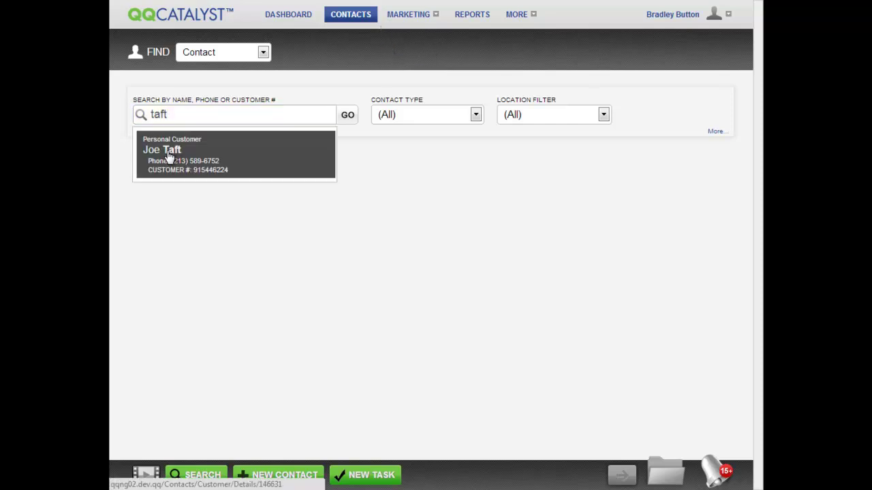